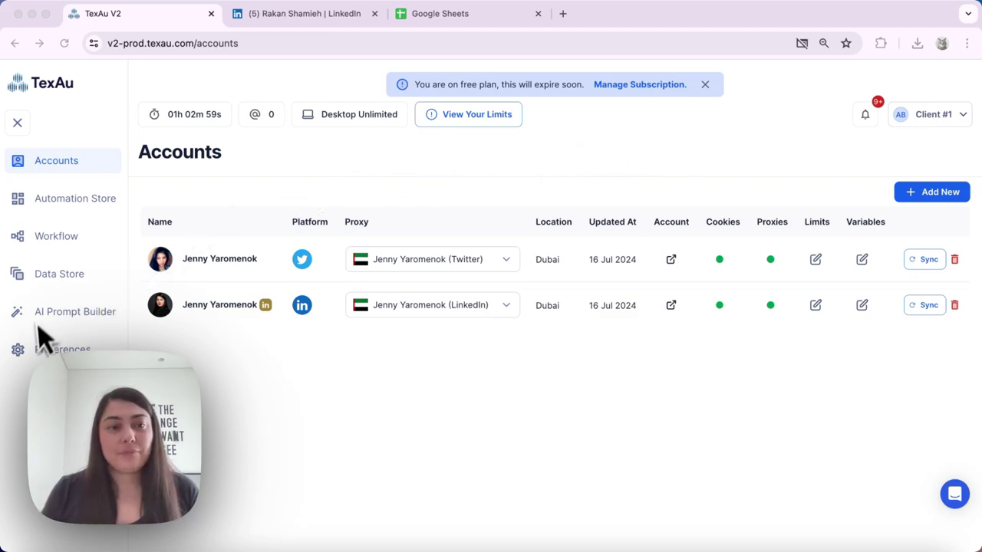
- Open the Data Store and scroll the workflow table to check each run's status and schedule
click(57, 276)
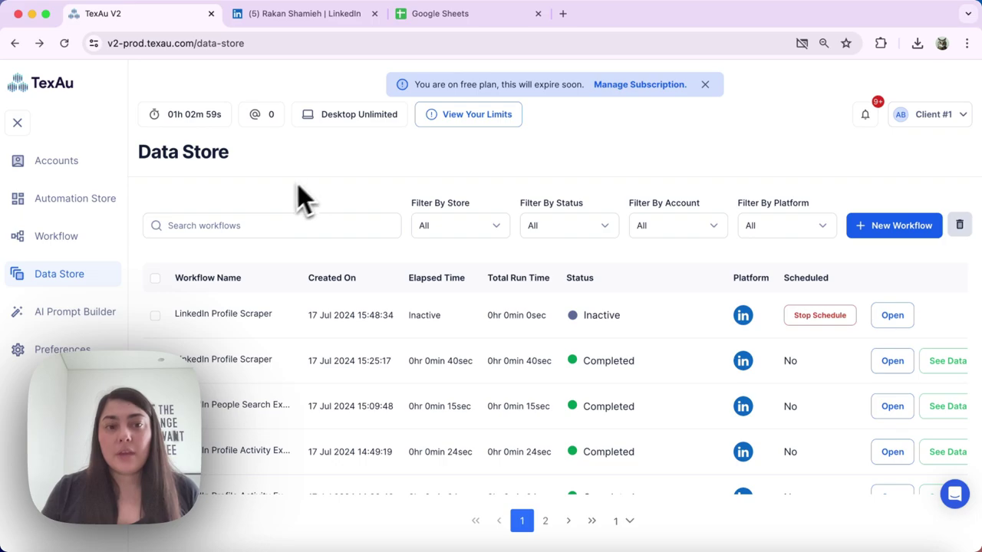
click(199, 234)
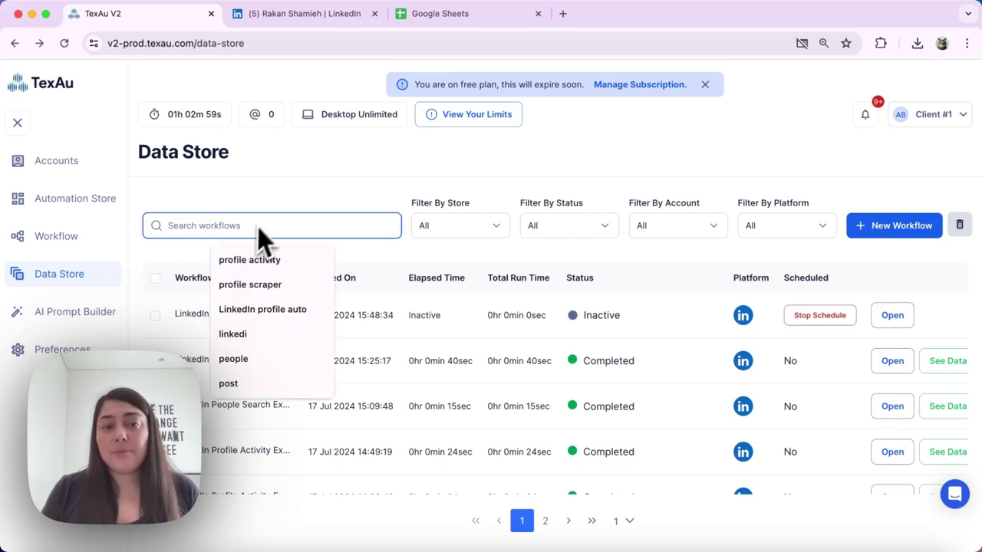
click(264, 203)
scroll(244, 380, down, 5)
scroll(244, 380, up, 5)
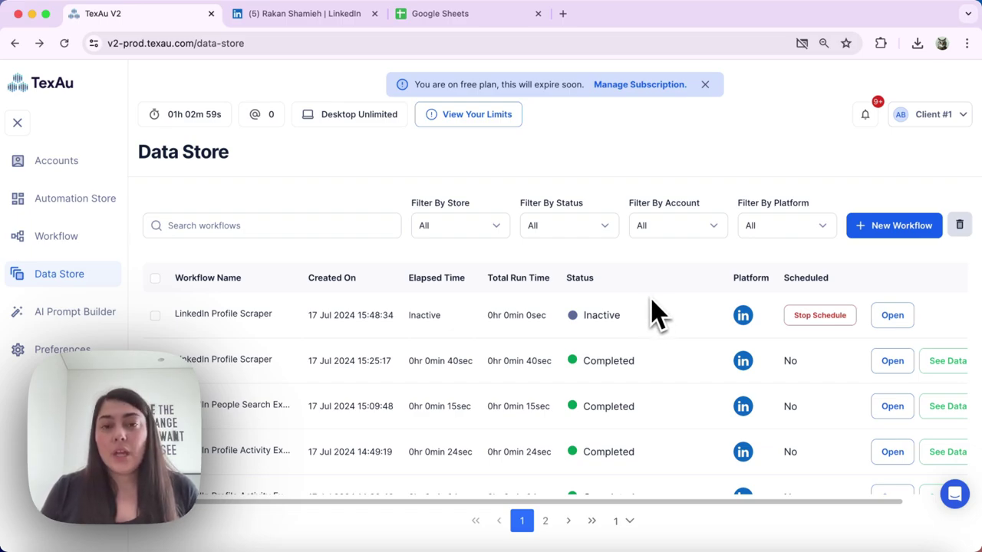
- Add Tue to the LinkedIn Profile Scraper's weekly run days (Sun, Tue, Wed, Thu, 04:00 PM) and save
click(894, 322)
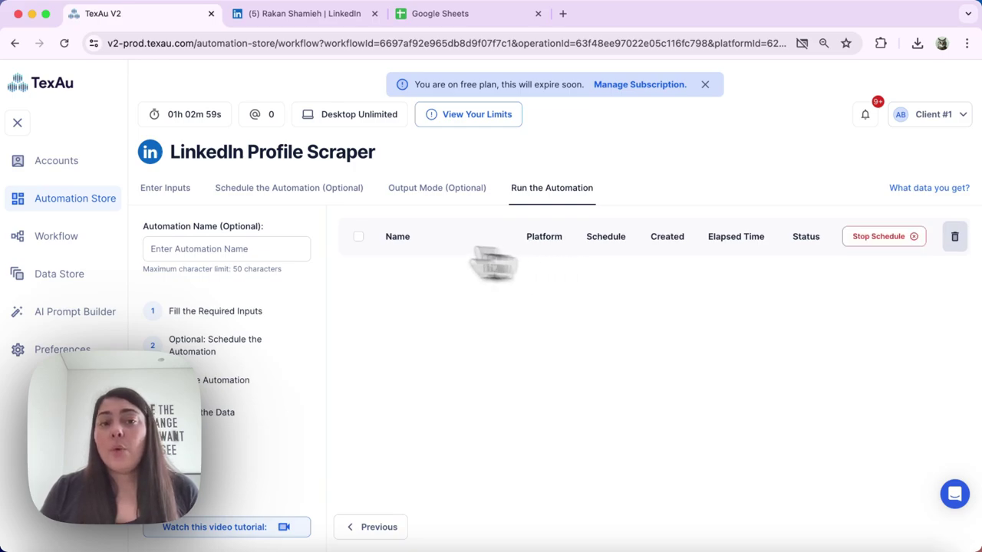
click(256, 201)
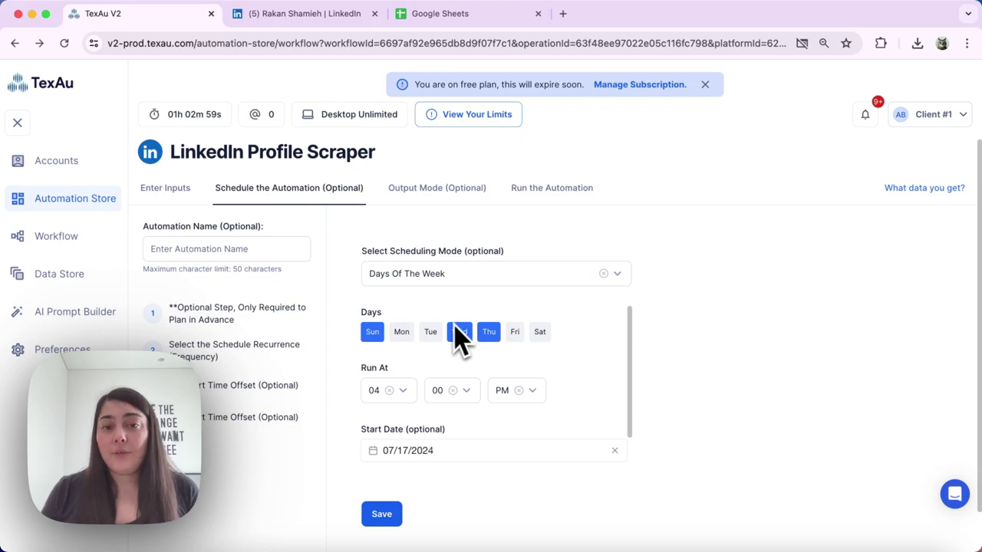
scroll(445, 337, down, 1)
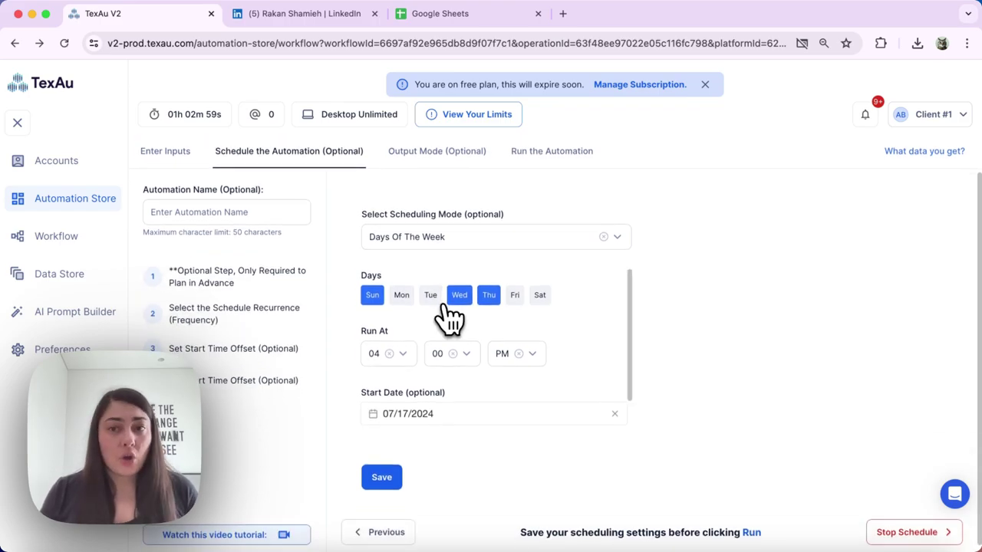
click(433, 304)
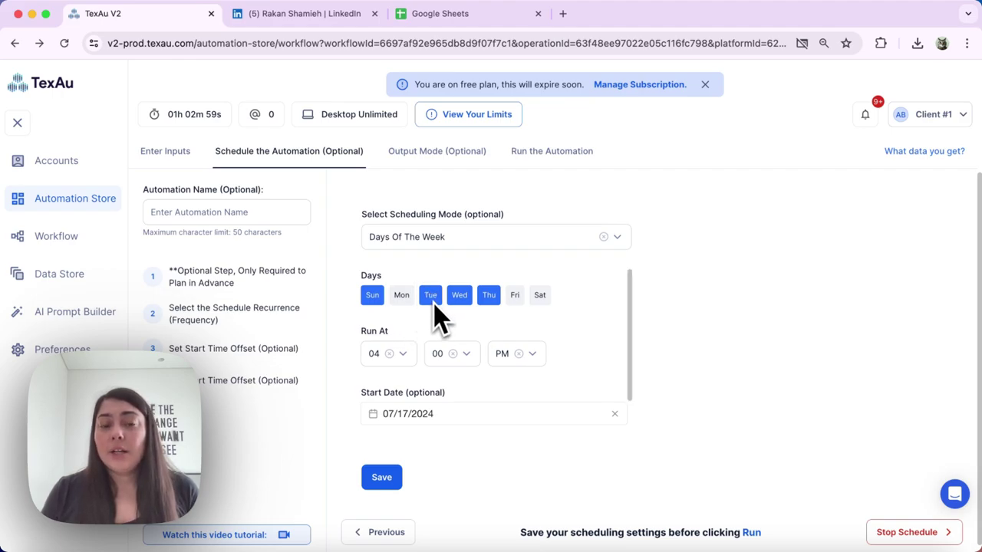
click(390, 478)
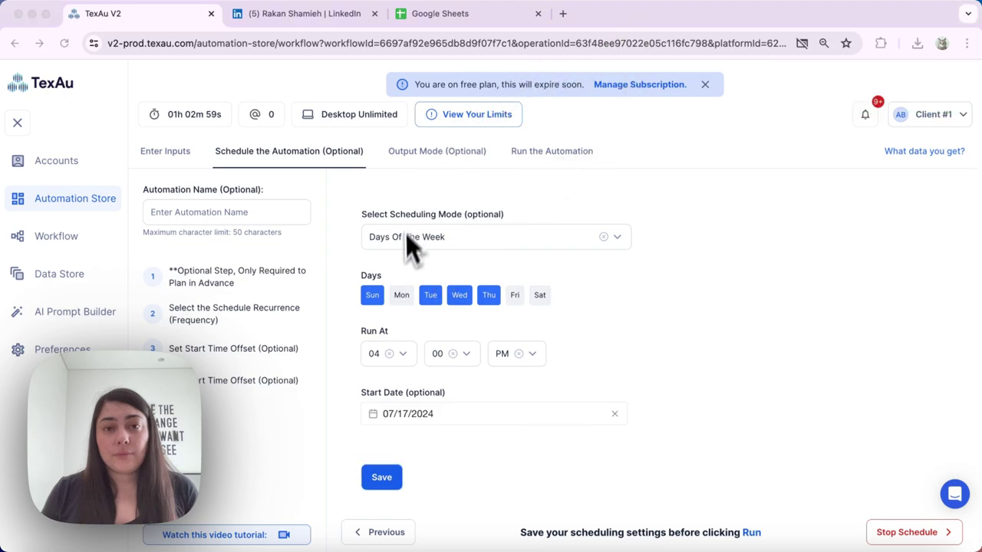
scroll(407, 237, up, 1)
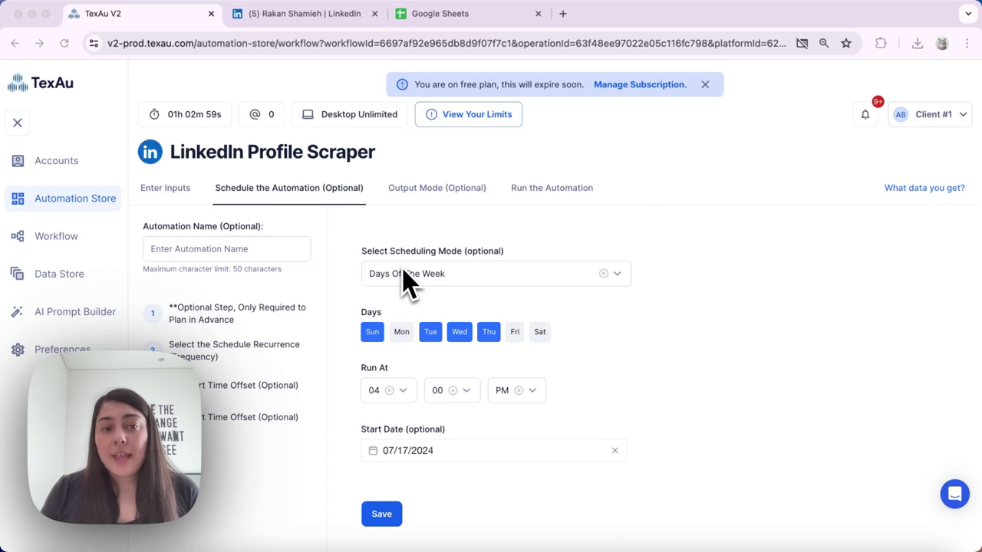
click(57, 288)
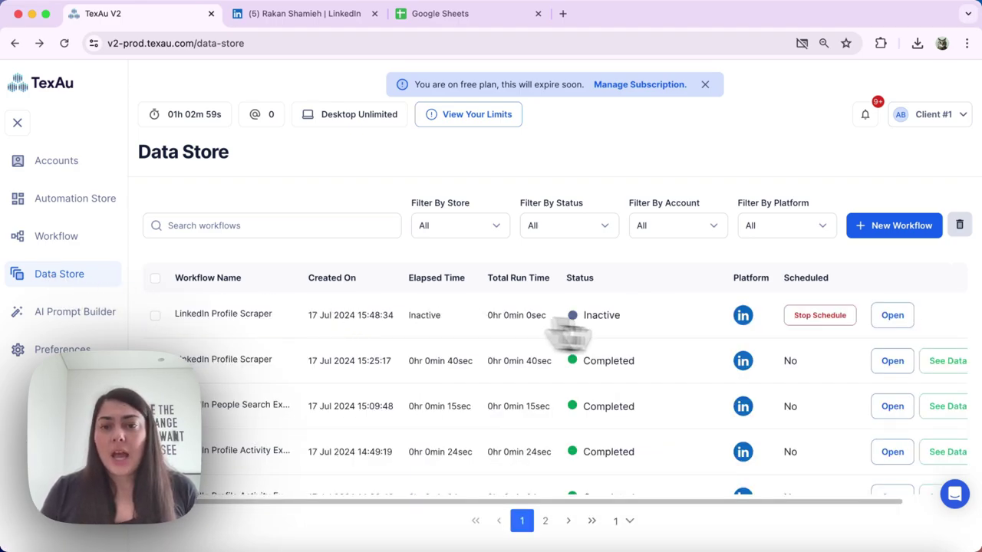
scroll(644, 349, down, 1)
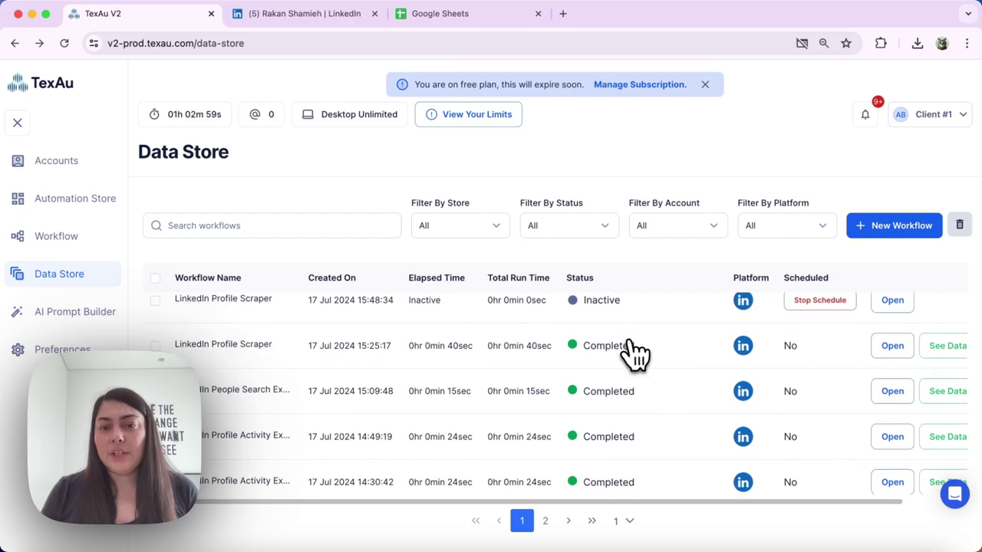
scroll(636, 353, down, 3)
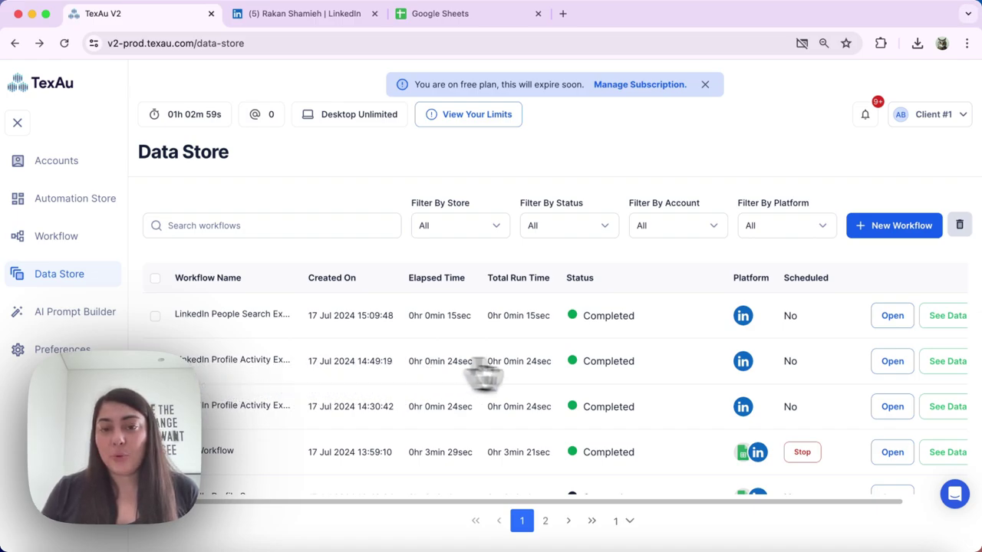
click(945, 370)
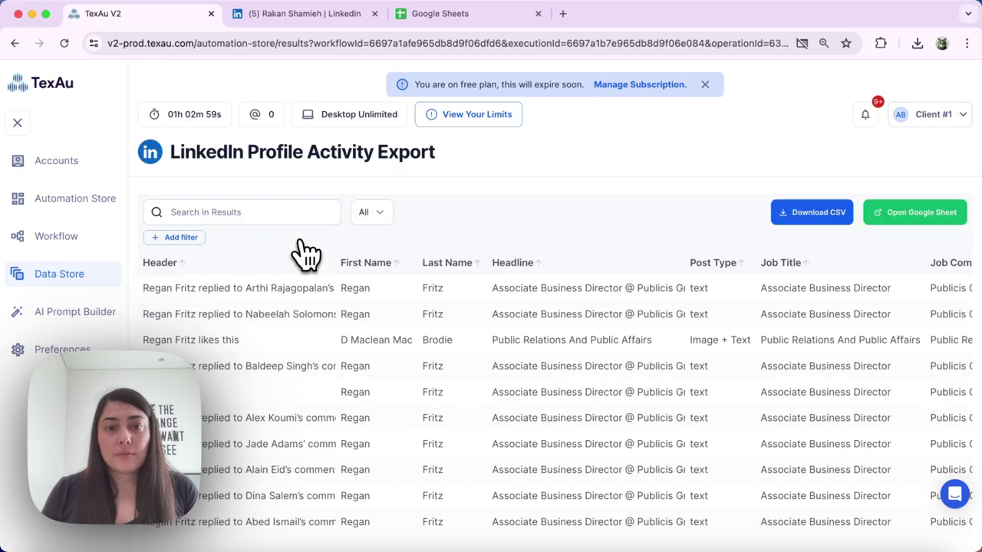
click(379, 218)
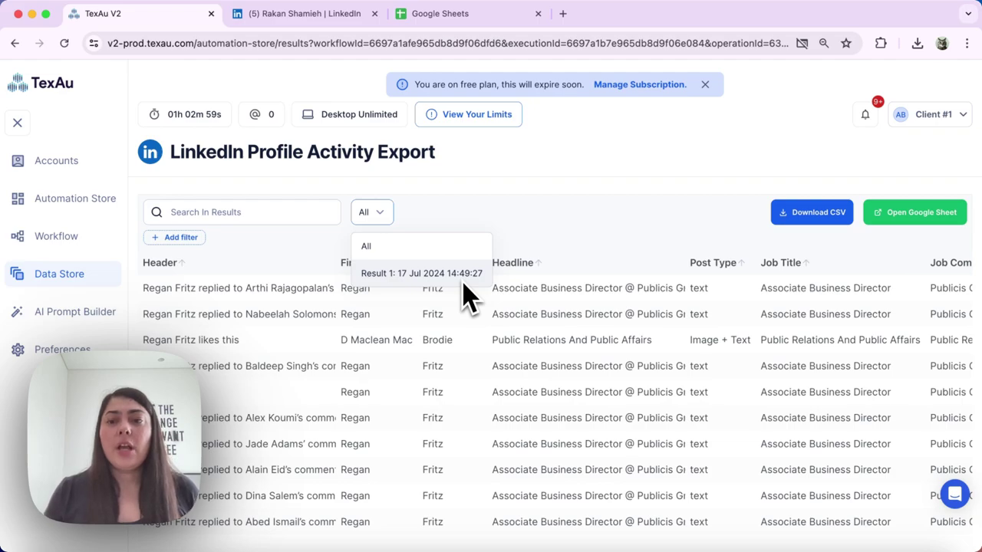
click(465, 227)
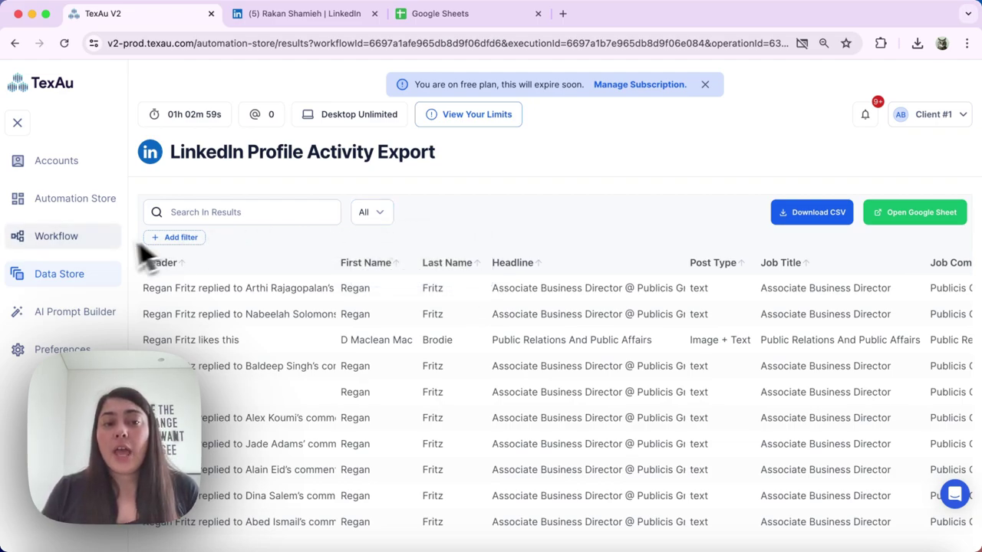
click(15, 43)
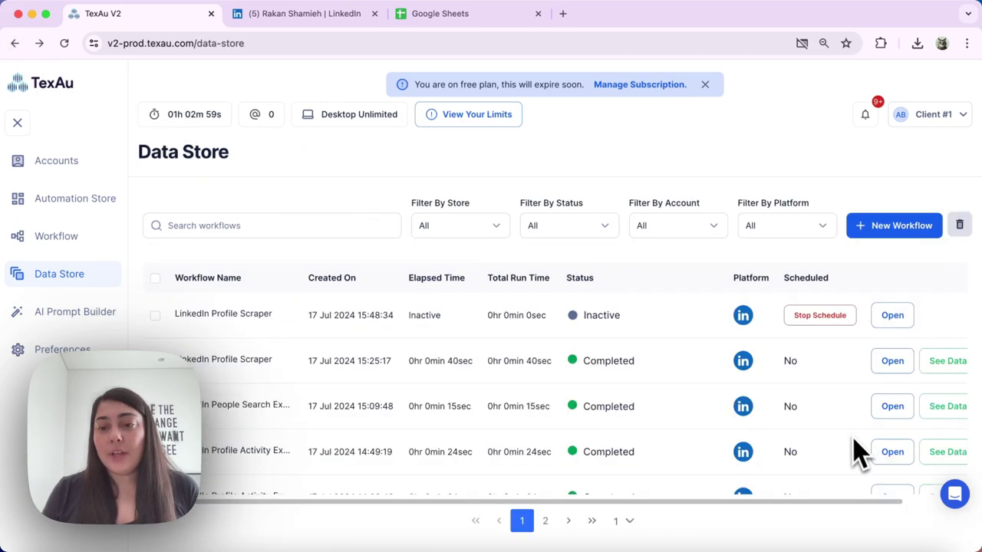
- Check the LinkedIn People Search Export workflow, then filter the Data Store by store to Workflow builder
click(886, 412)
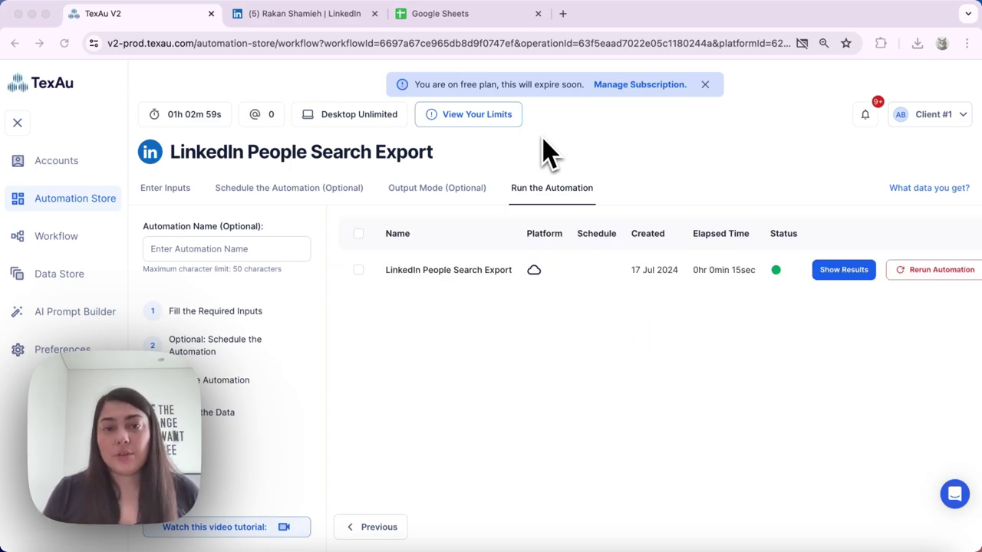
click(53, 292)
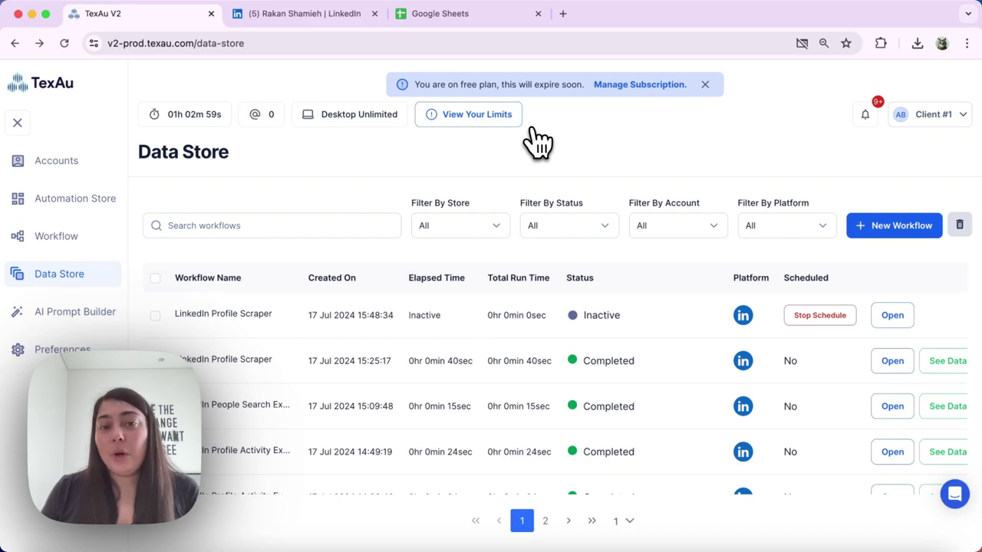
scroll(534, 369, down, 3)
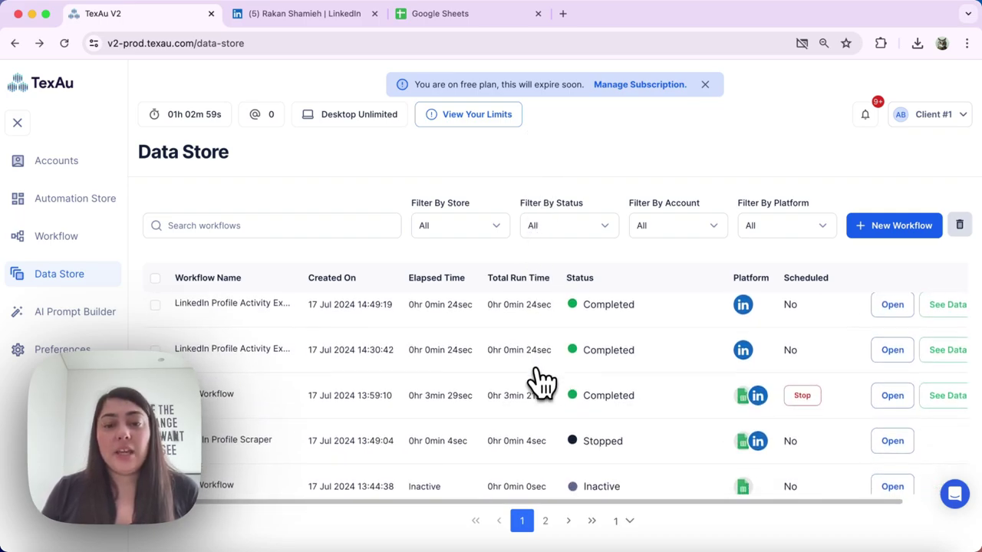
scroll(541, 381, down, 1)
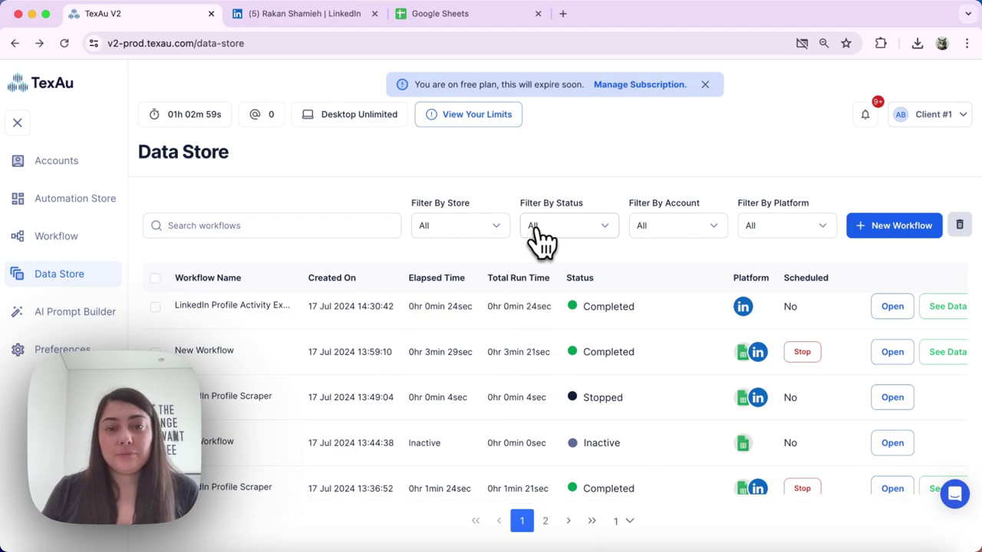
click(479, 231)
click(466, 316)
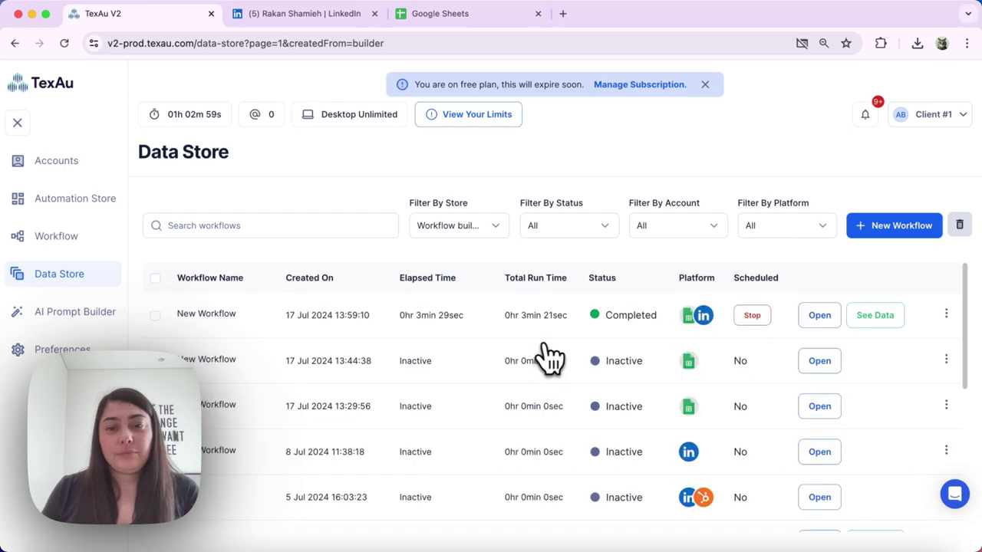
- Open the completed New Workflow's scheduling settings, keeping the 1440-minute interval
click(810, 326)
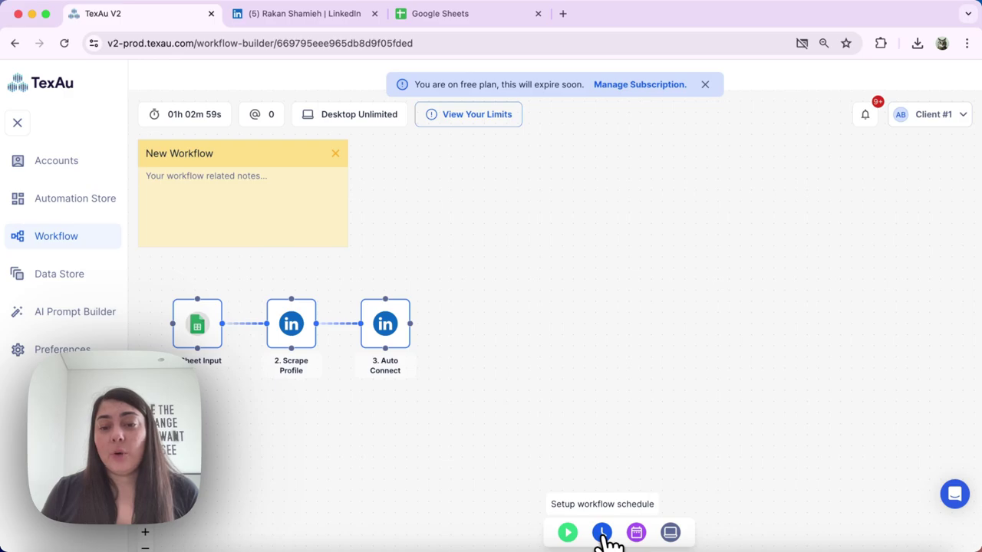
click(602, 533)
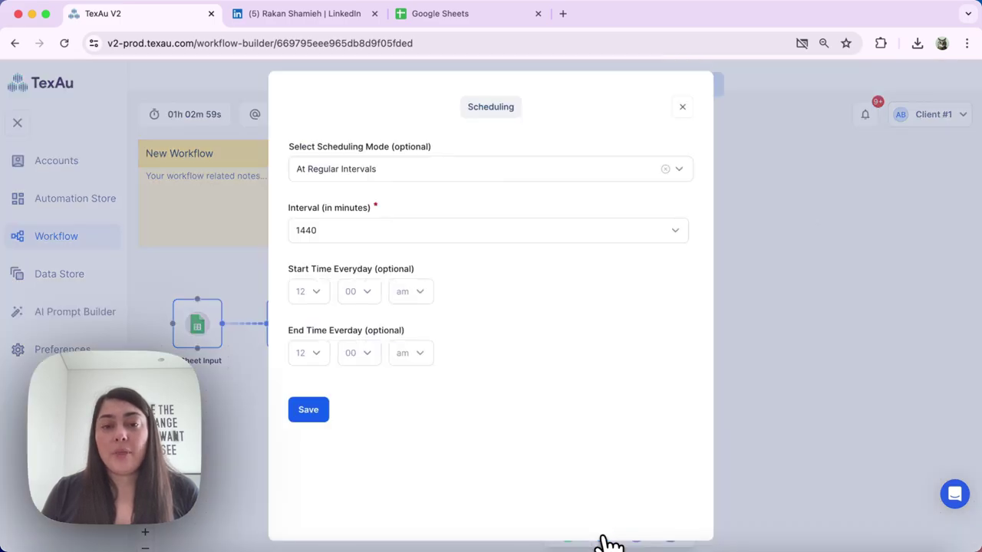
click(328, 234)
click(445, 215)
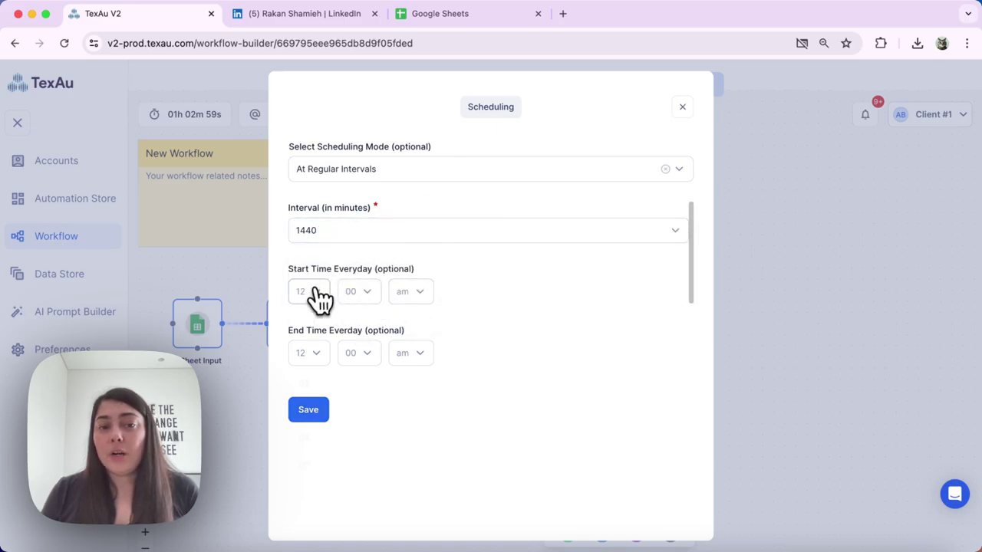
- Set the daily start time to 02:01 PM
click(317, 385)
click(375, 300)
click(373, 385)
click(443, 298)
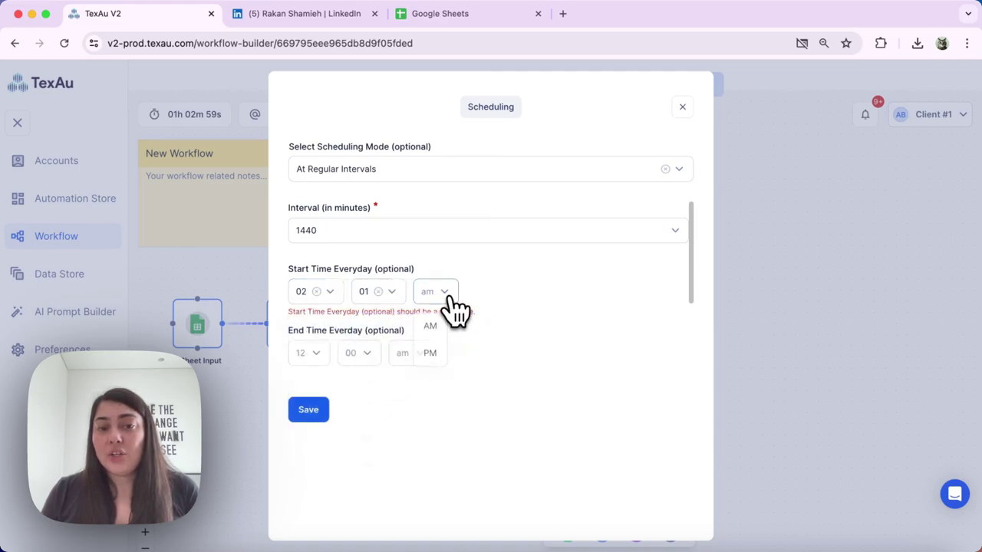
click(431, 353)
- Set the daily end time to 03:02 PM and save the schedule
click(309, 353)
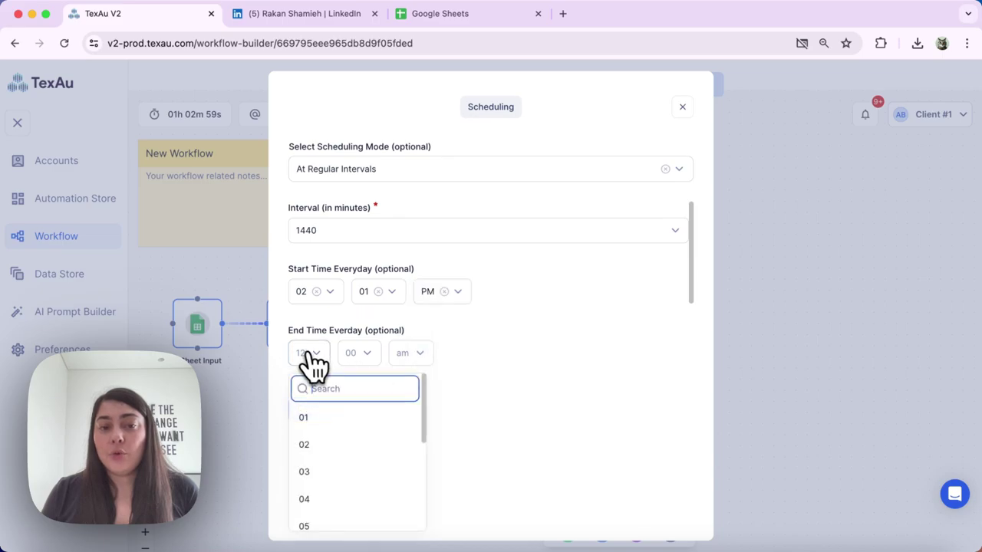
click(319, 471)
click(367, 355)
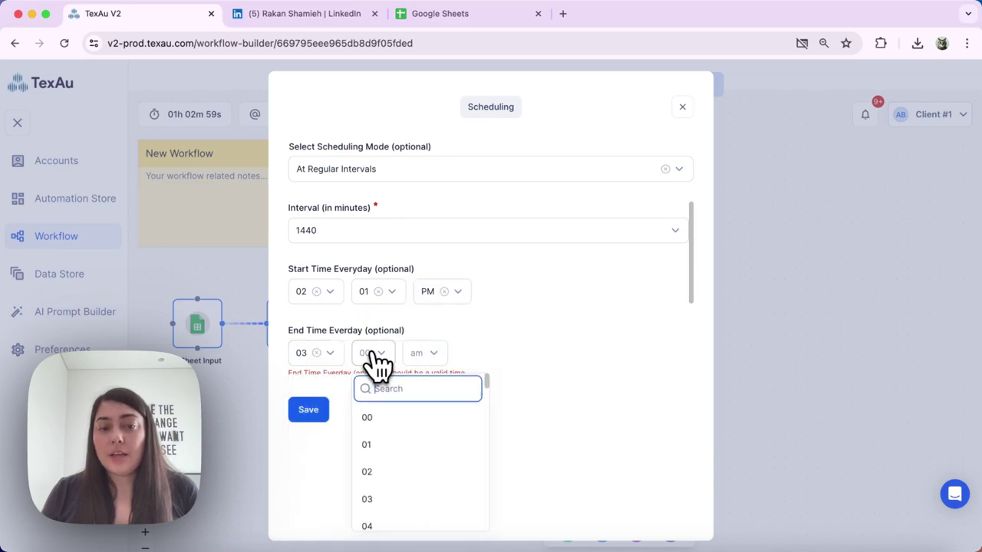
click(380, 469)
click(439, 357)
click(436, 414)
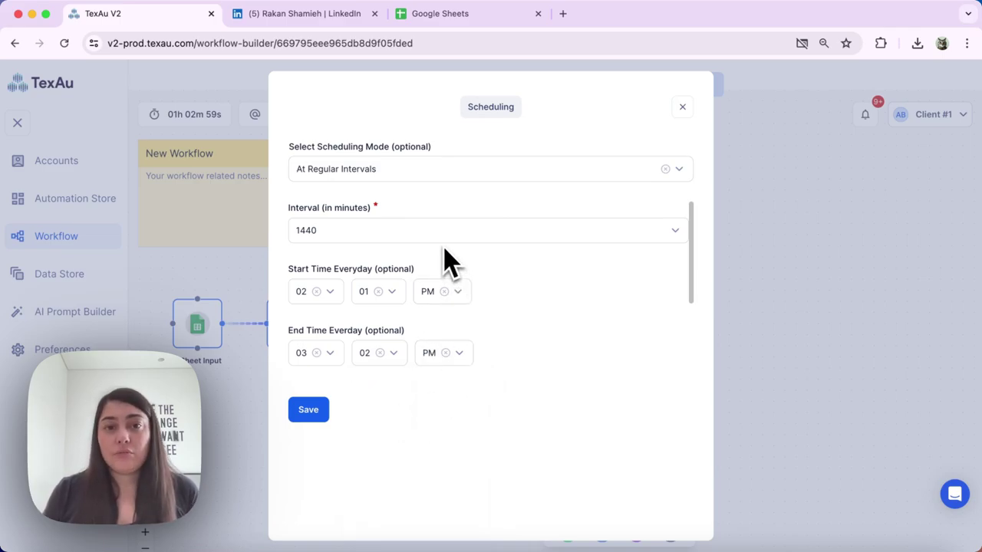
click(322, 411)
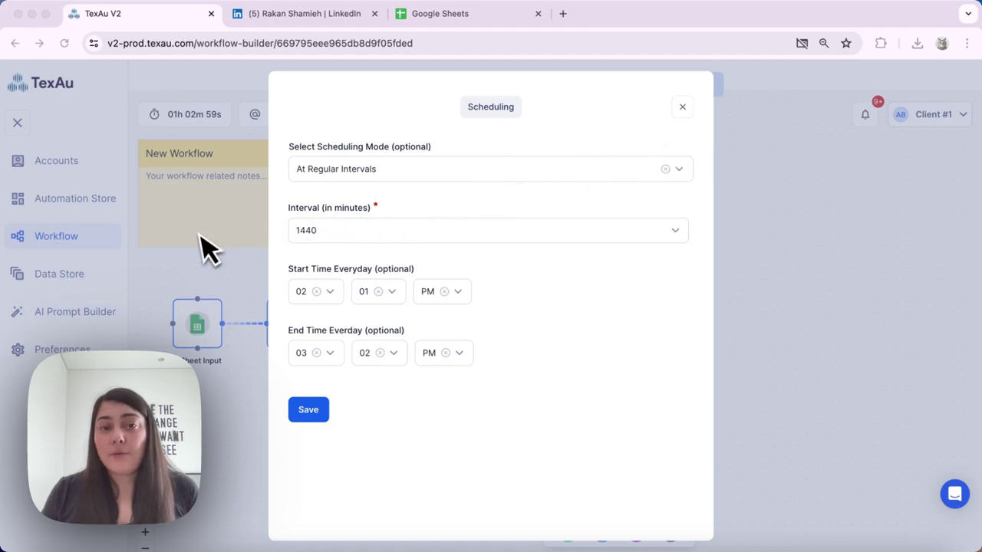
- Close Scheduling, filter the Data Store to Workflow builder, and open New Workflow's data
click(684, 111)
click(683, 109)
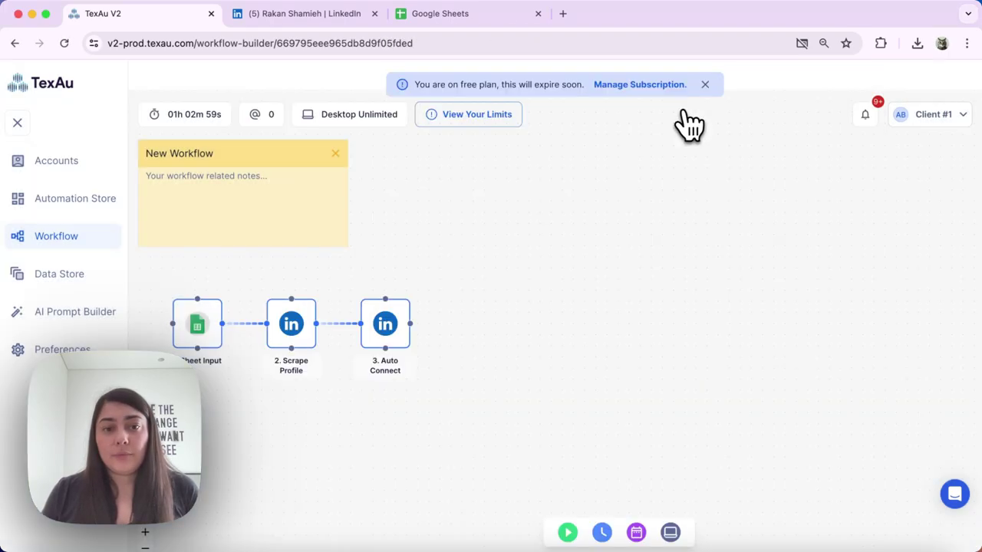
click(62, 275)
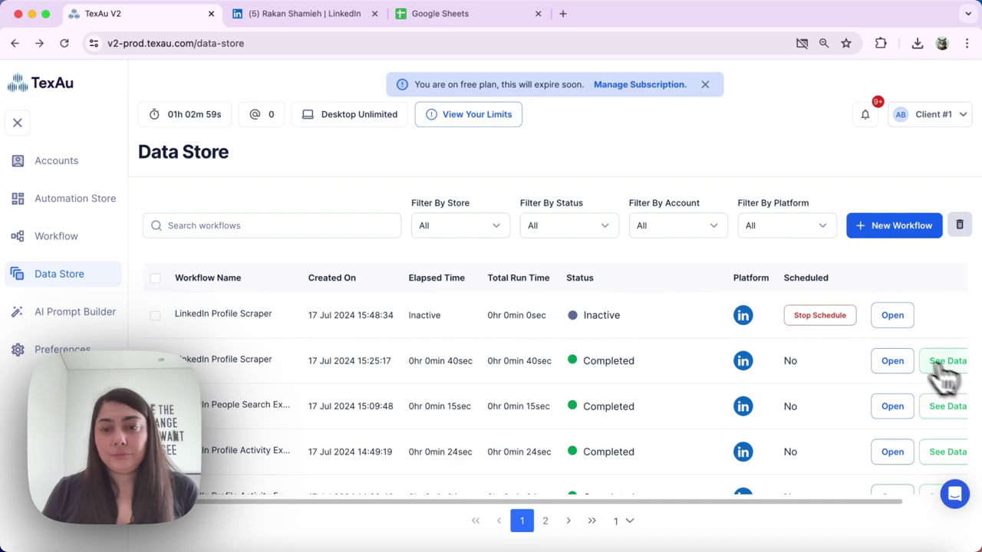
click(552, 230)
click(499, 234)
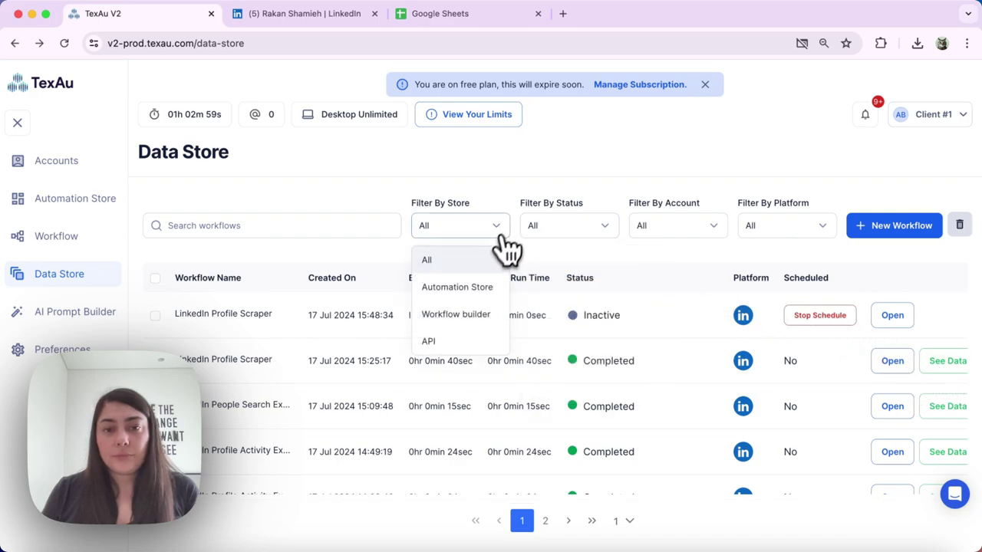
click(456, 315)
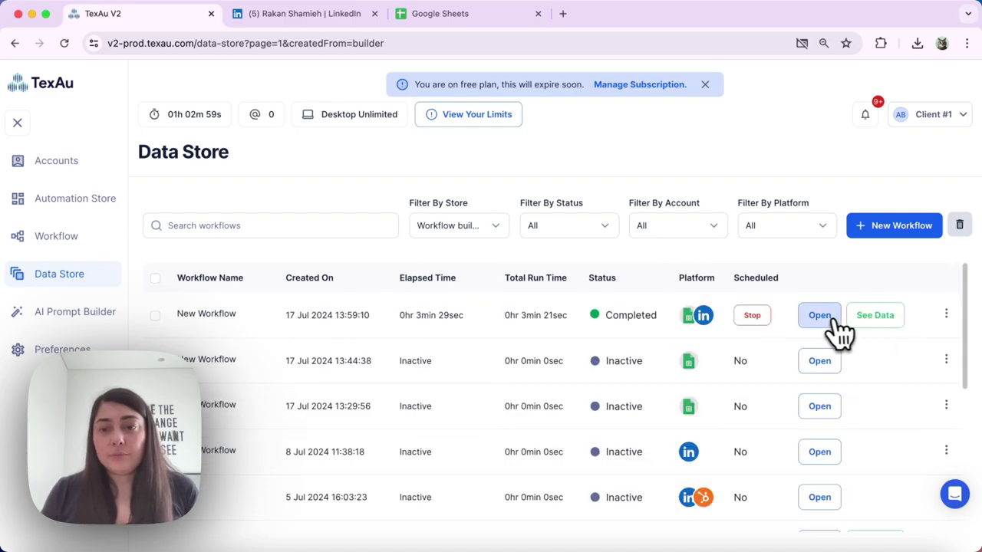
click(882, 323)
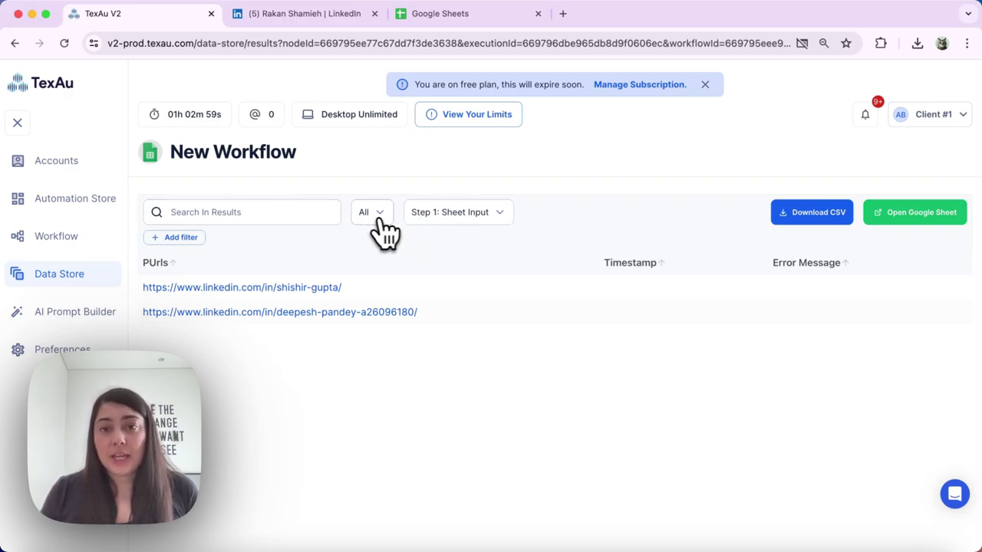
- Switch the results to Step 2: Scrape Profile and open the All results run list
click(436, 226)
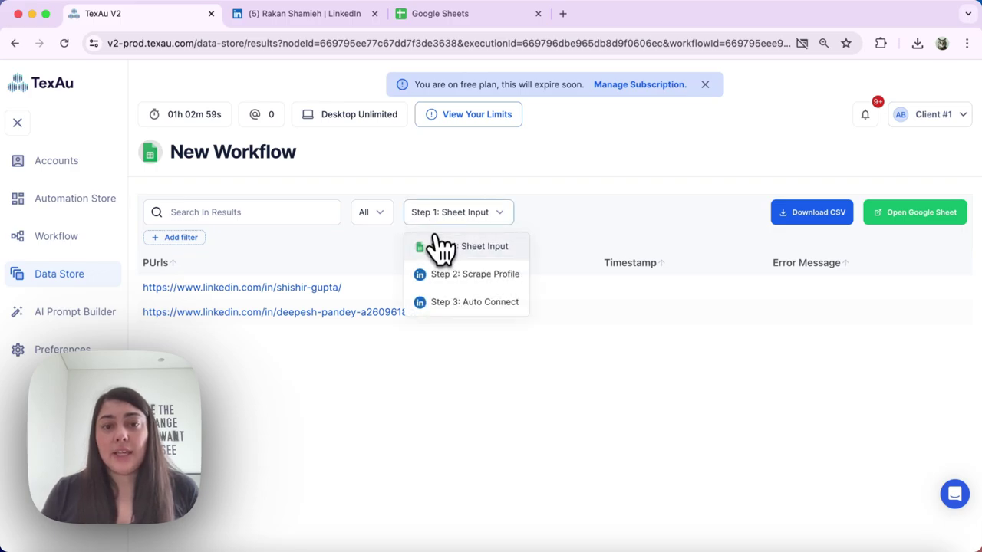
click(451, 302)
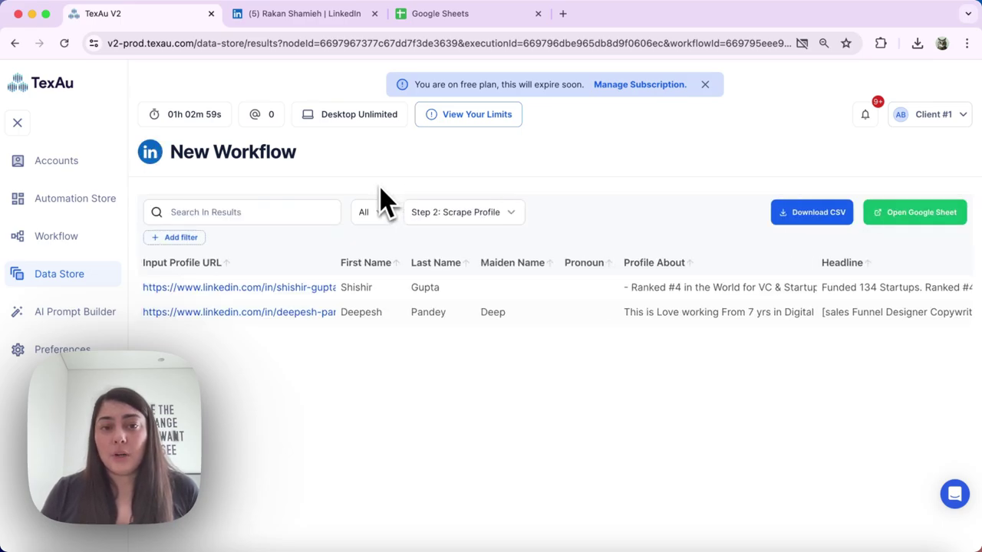
click(381, 210)
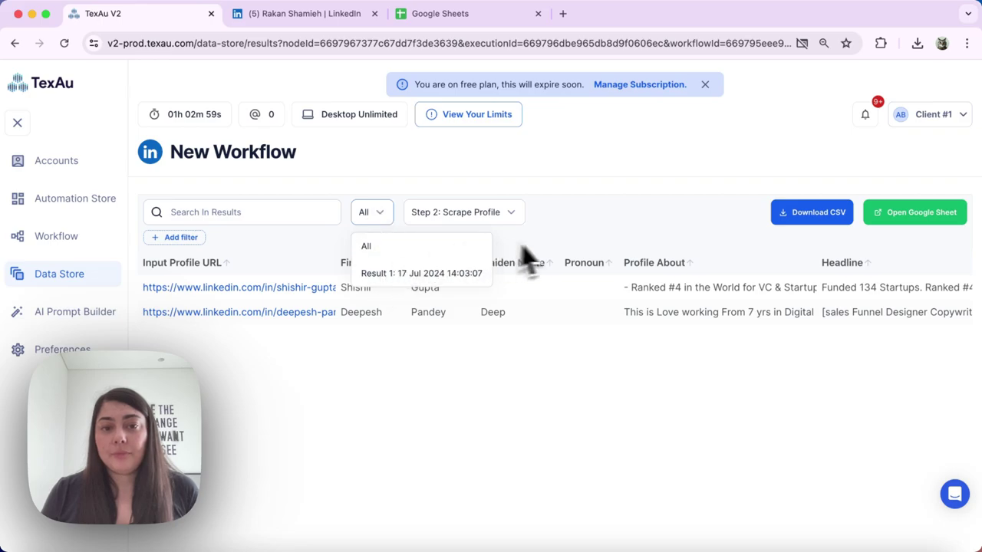